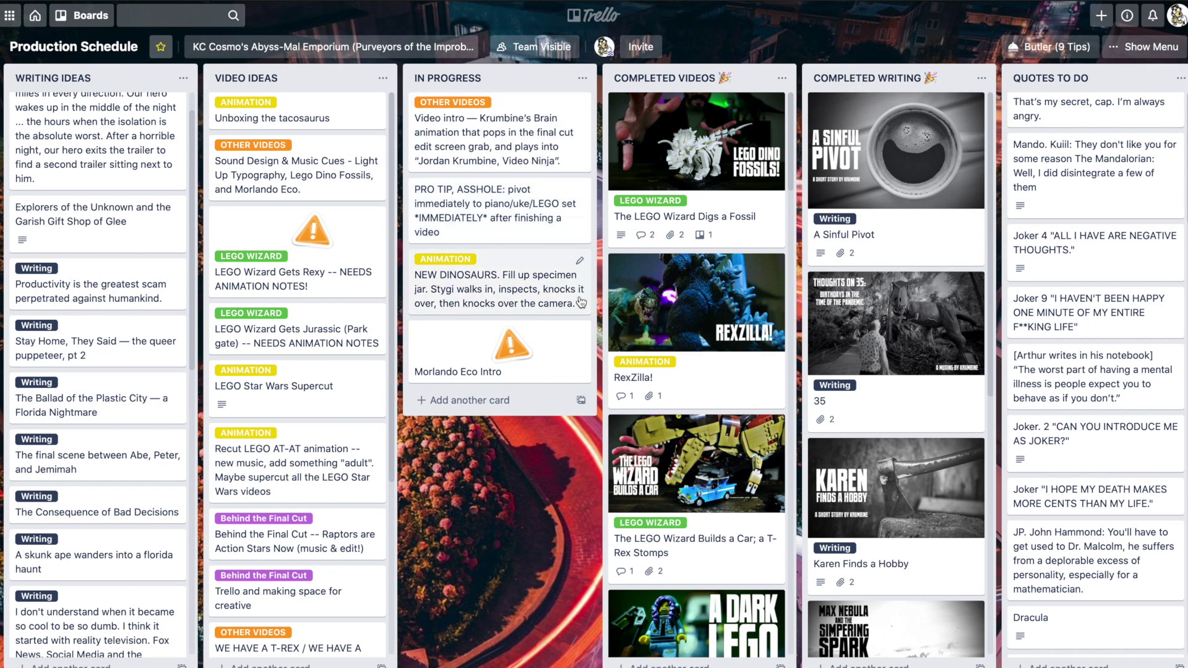
Open the PRO TIP card in the IN PROGRESS list to read its details, and return to the board
click(510, 201)
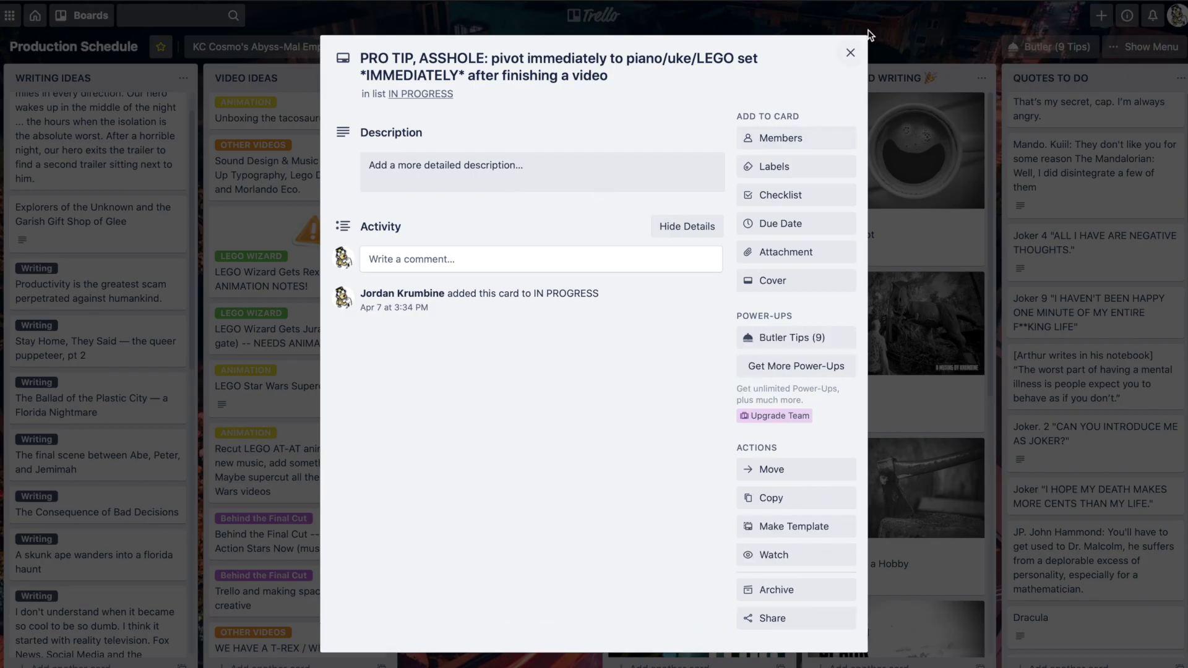
click(850, 54)
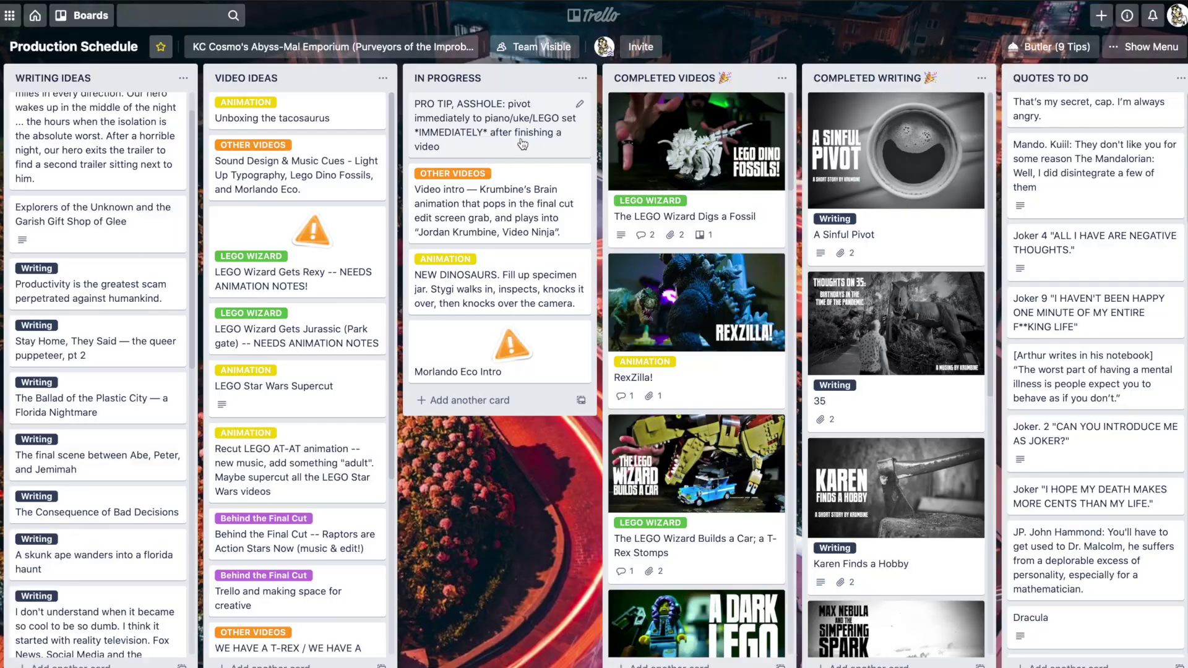
click(545, 203)
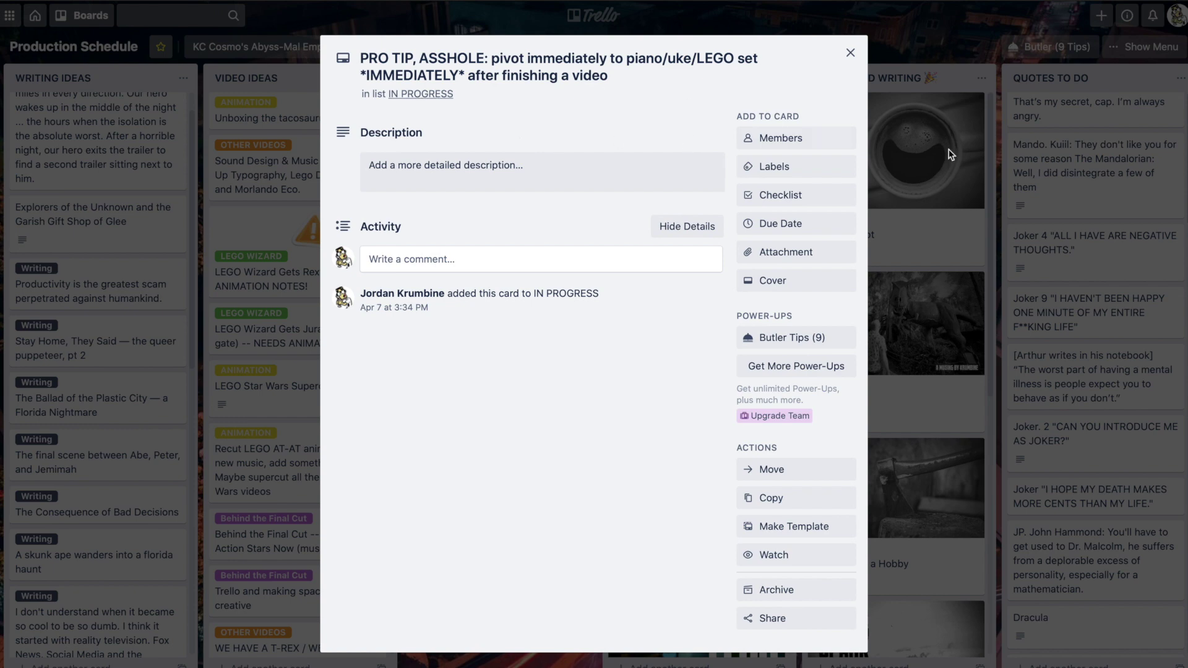
click(989, 147)
click(502, 115)
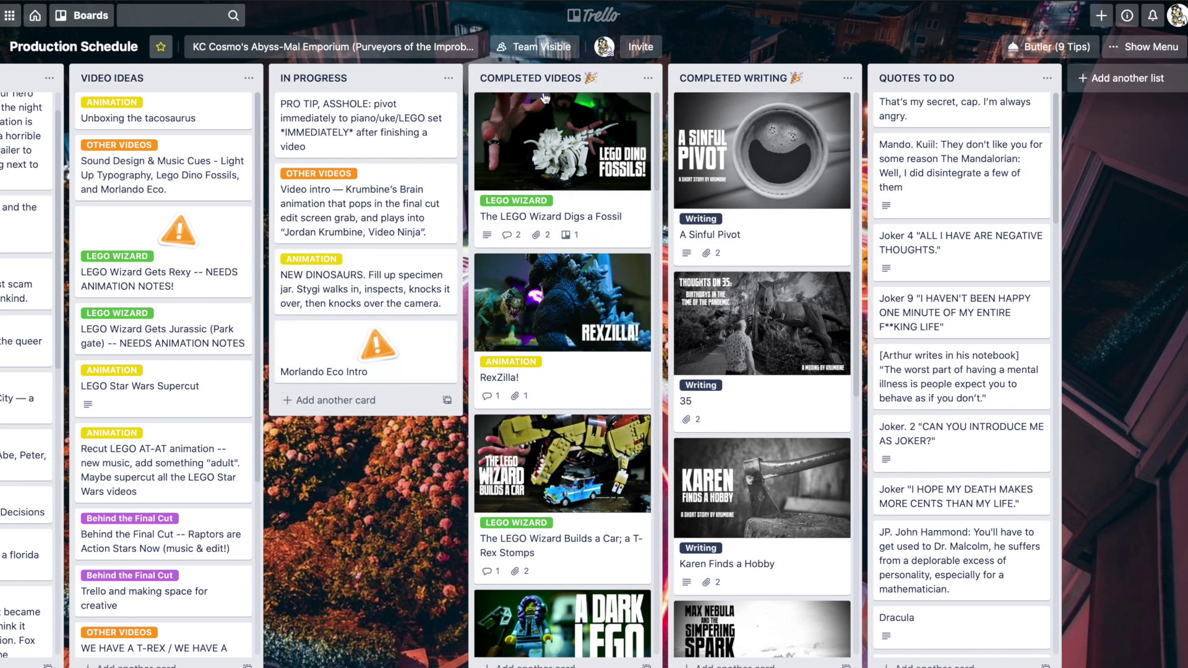
Try to move the NEW DINOSAURS card from IN PROGRESS to COMPLETED VIDEOS
drag(344, 297, 566, 130)
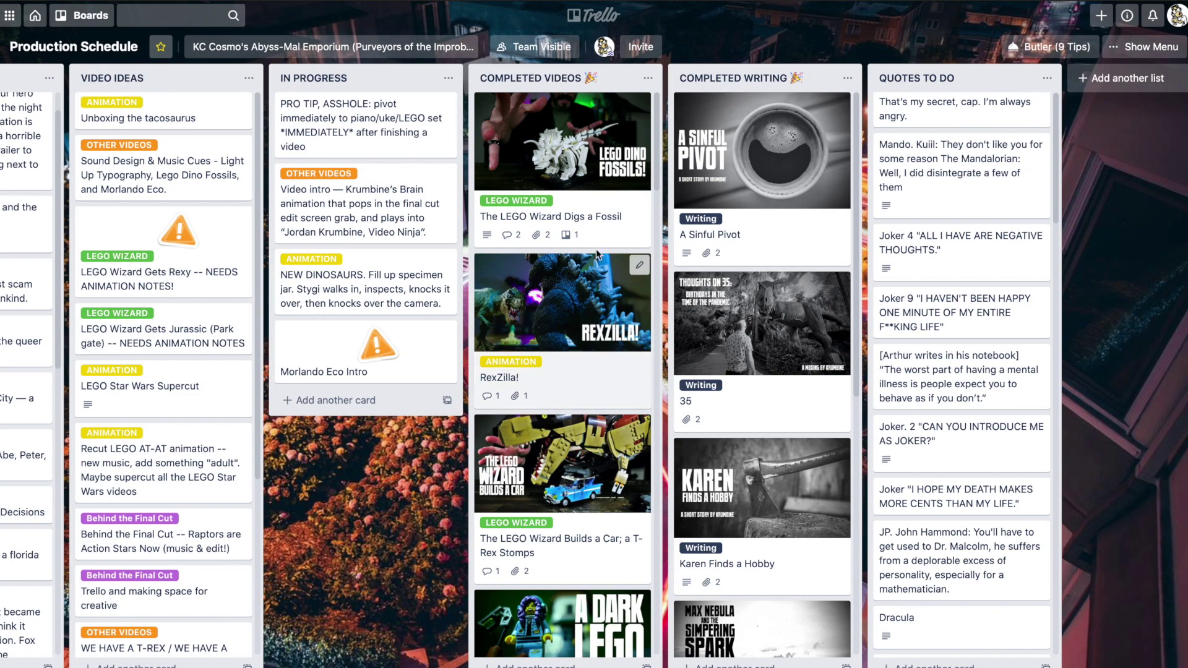
Glance at the "The LEGO Wizard Digs a Fossil" card and look through the COMPLETED VIDEOS list
click(593, 174)
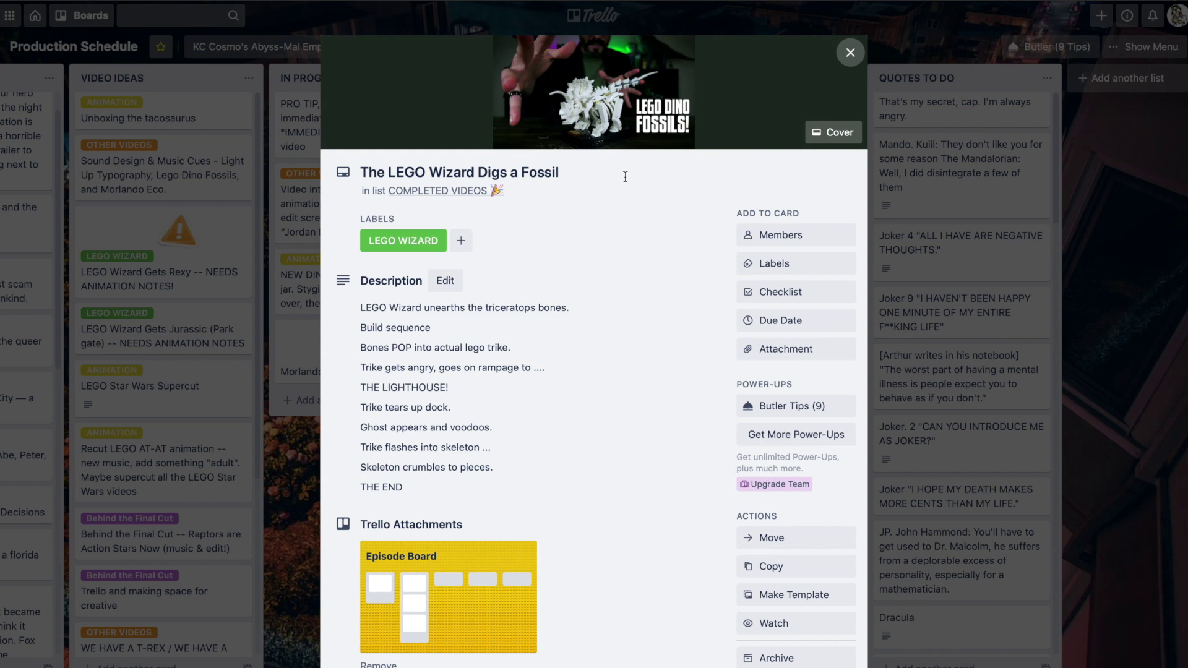
click(1136, 225)
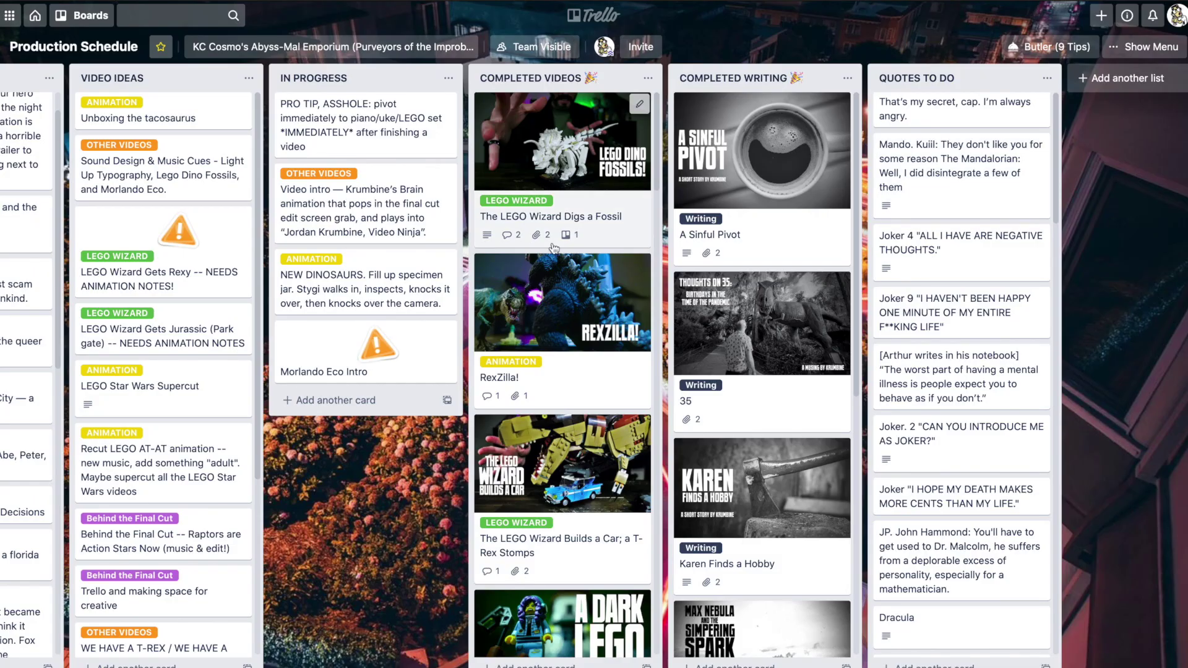
scroll(562, 371, down, 8)
scroll(570, 467, up, 8)
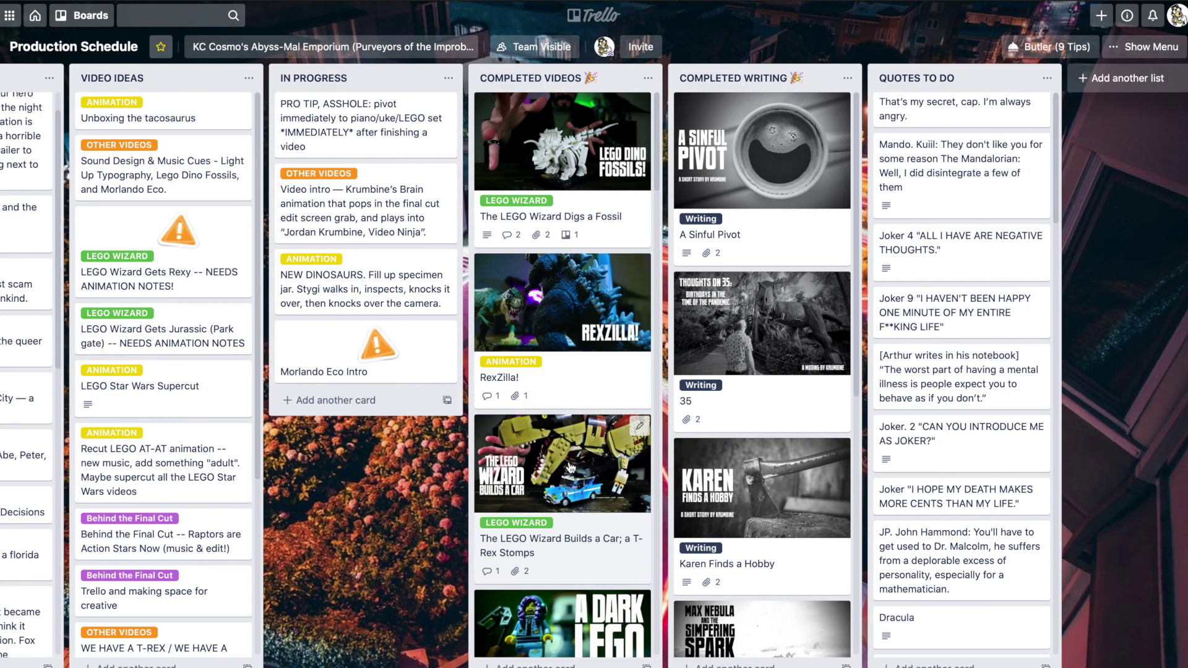
Review the description, attachments and activity of "The LEGO Wizard Digs a Fossil" card, and play its linked video with the sound muted
click(615, 235)
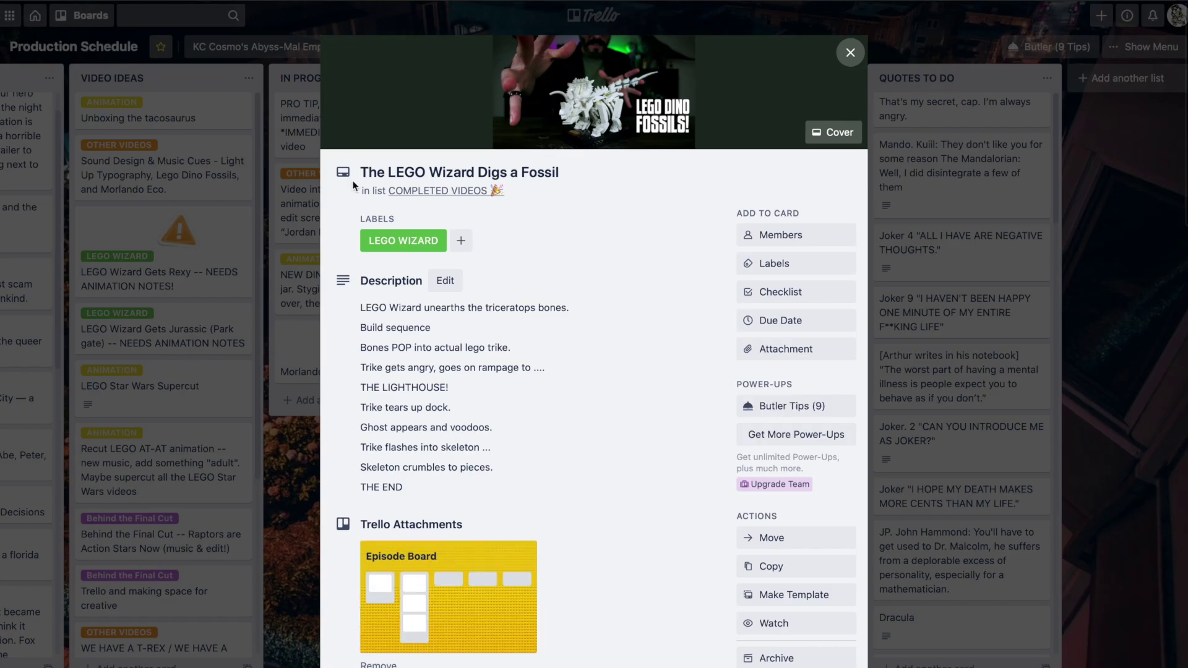
scroll(488, 408, down, 2)
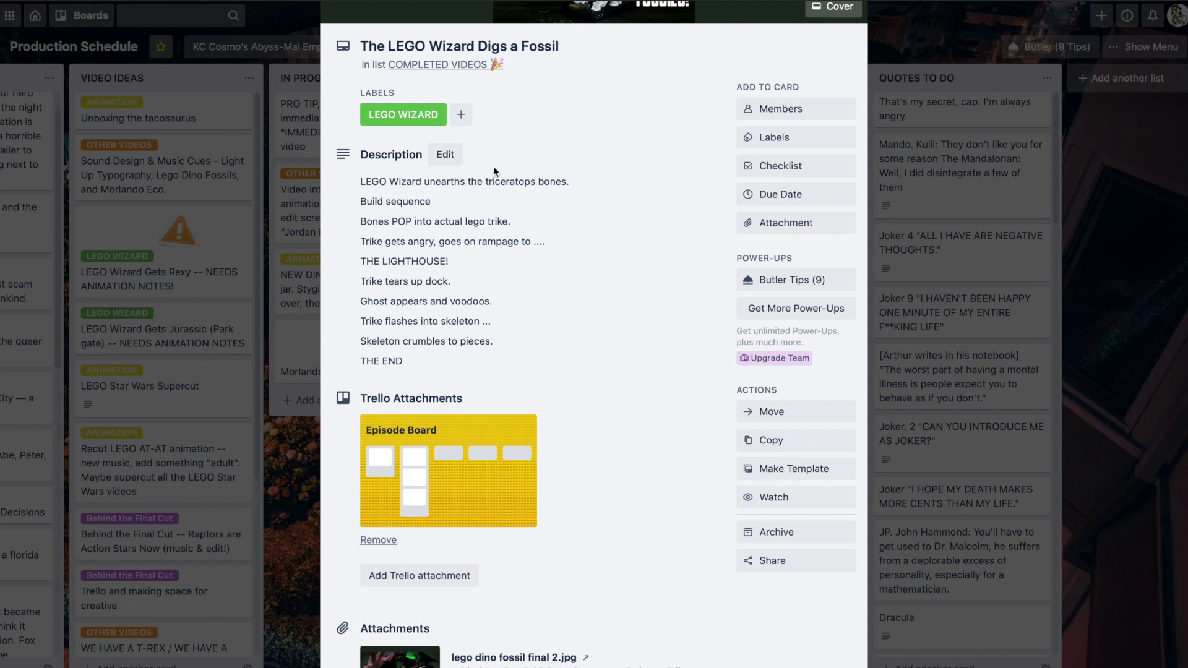
scroll(507, 291, down, 5)
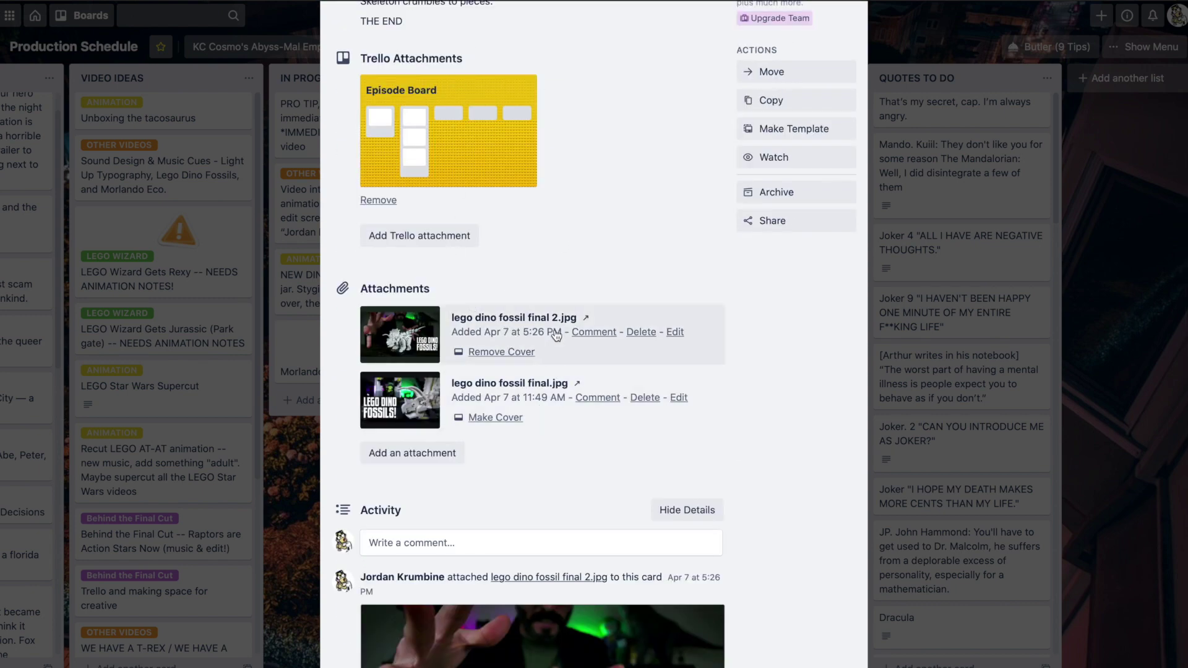
scroll(548, 353, down, 7)
scroll(555, 453, down, 4)
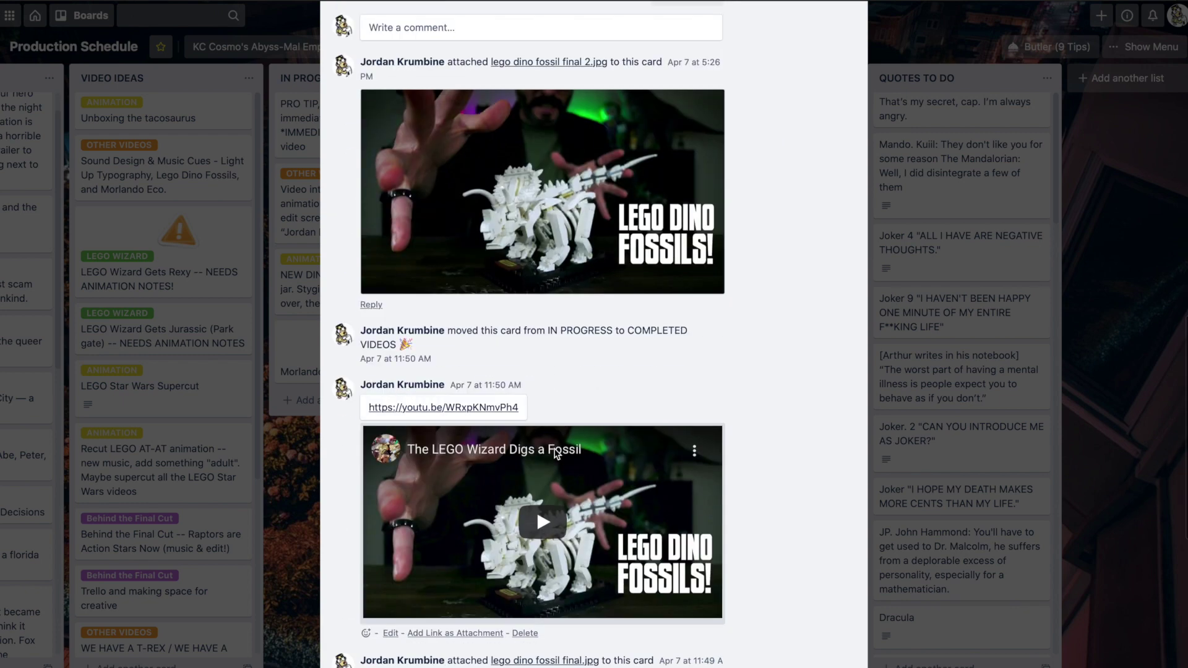
click(555, 378)
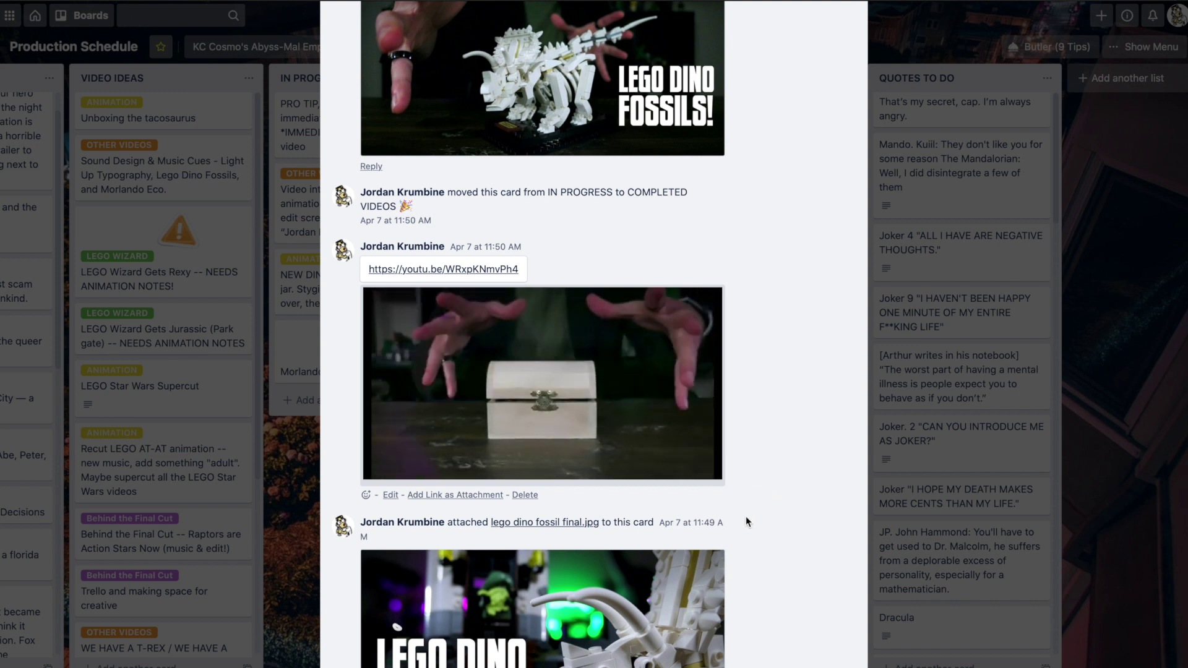
key(XF86AudioMute)
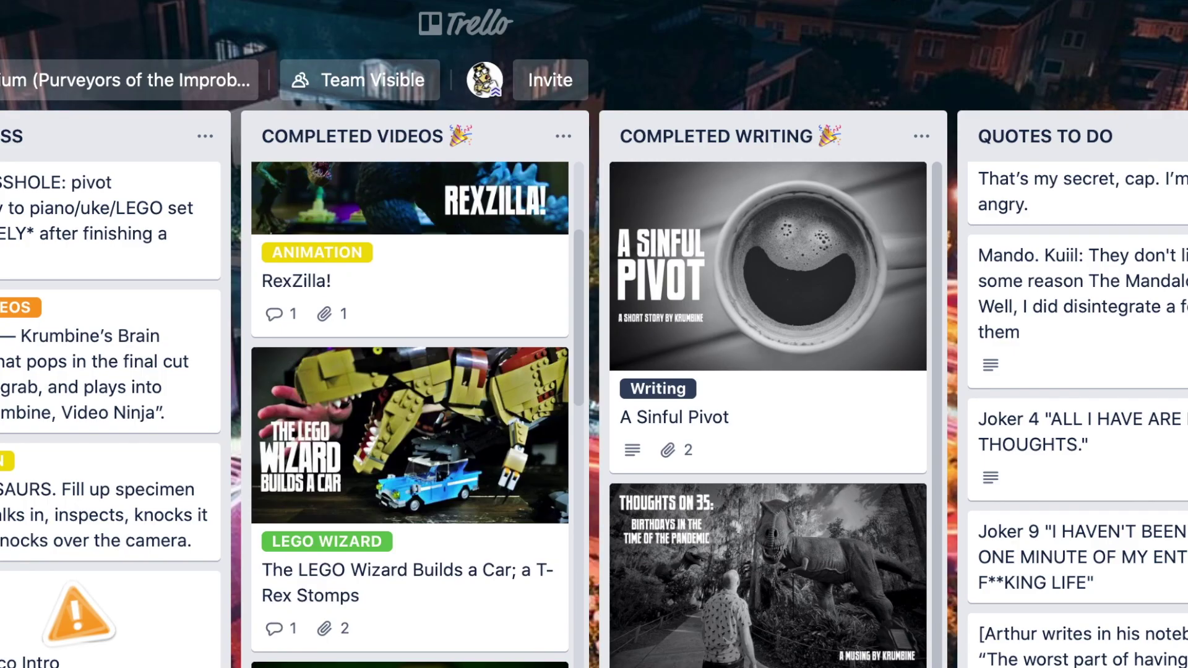
Browse the cards in the COMPLETED VIDEOS and COMPLETED WRITING lists
scroll(410, 414, up, 1)
scroll(377, 405, up, 4)
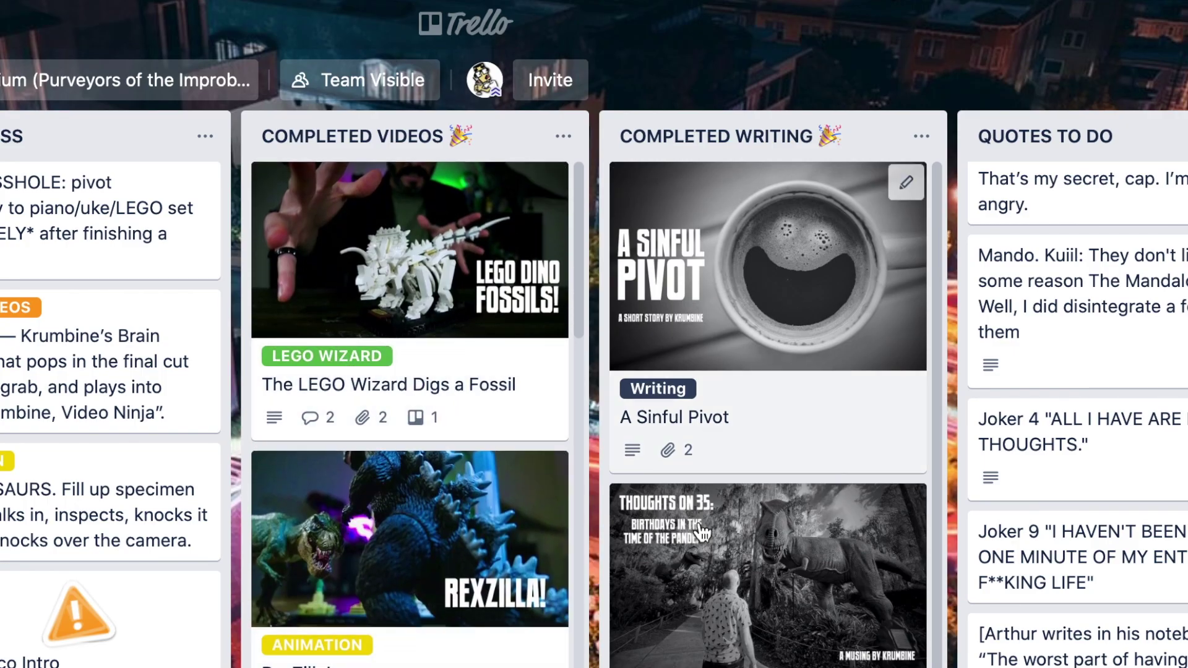
scroll(702, 532, down, 10)
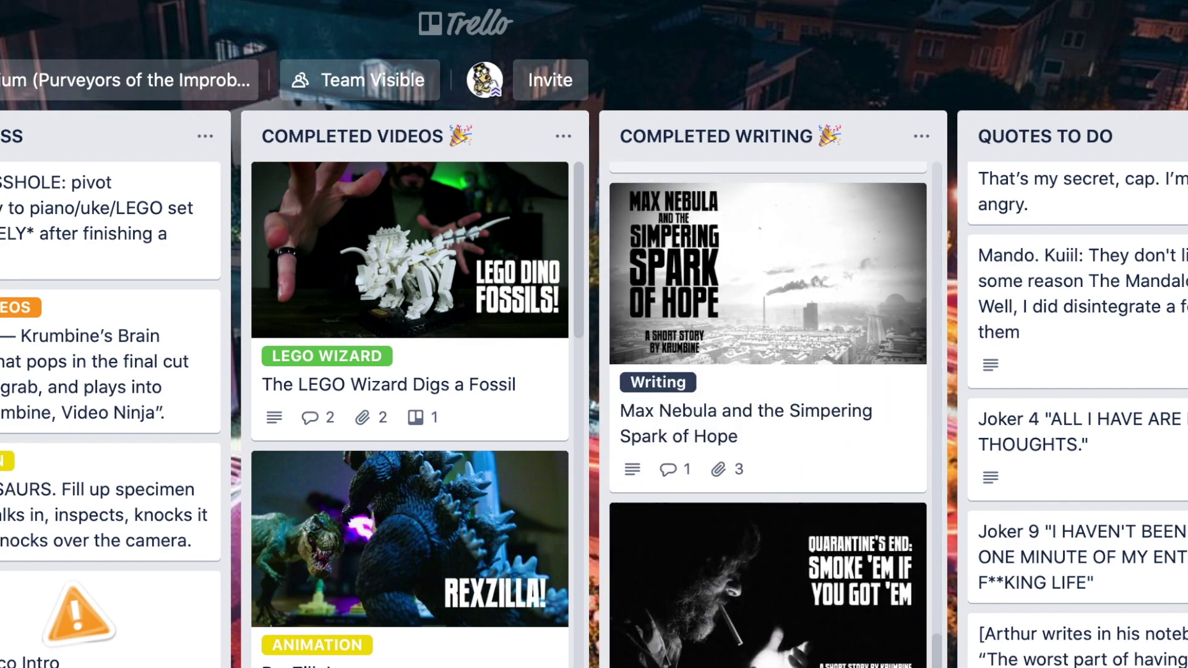
scroll(767, 433, up, 8)
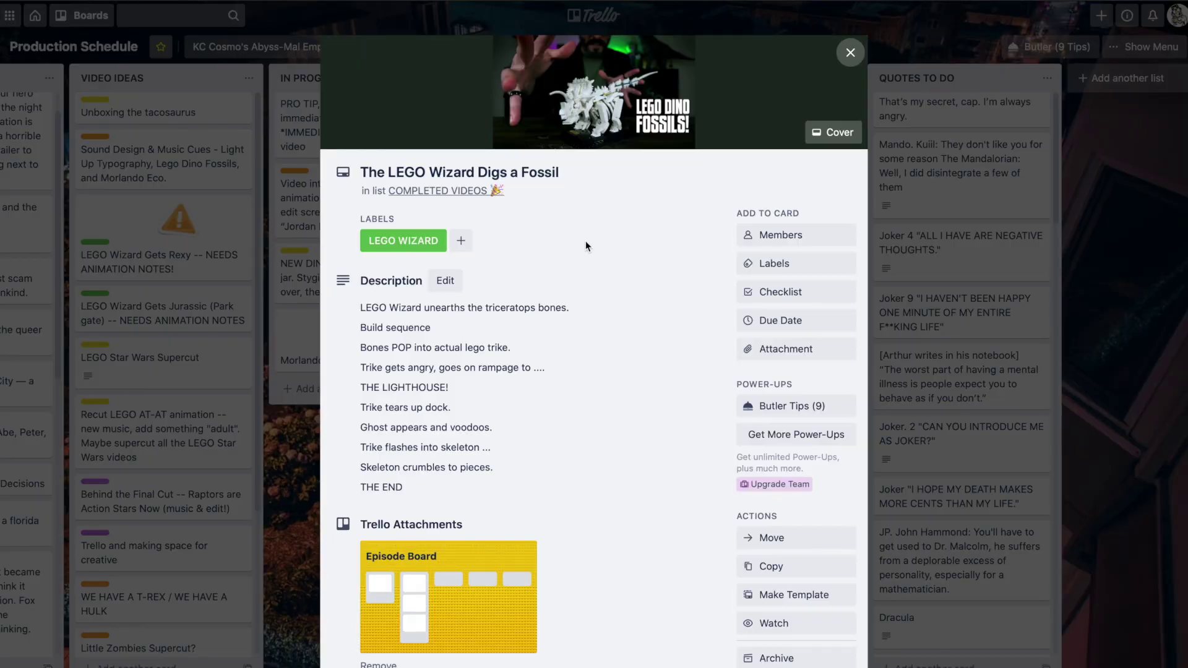
View the labels available for "The LEGO Wizard Digs a Fossil" card, and return to the board
click(403, 241)
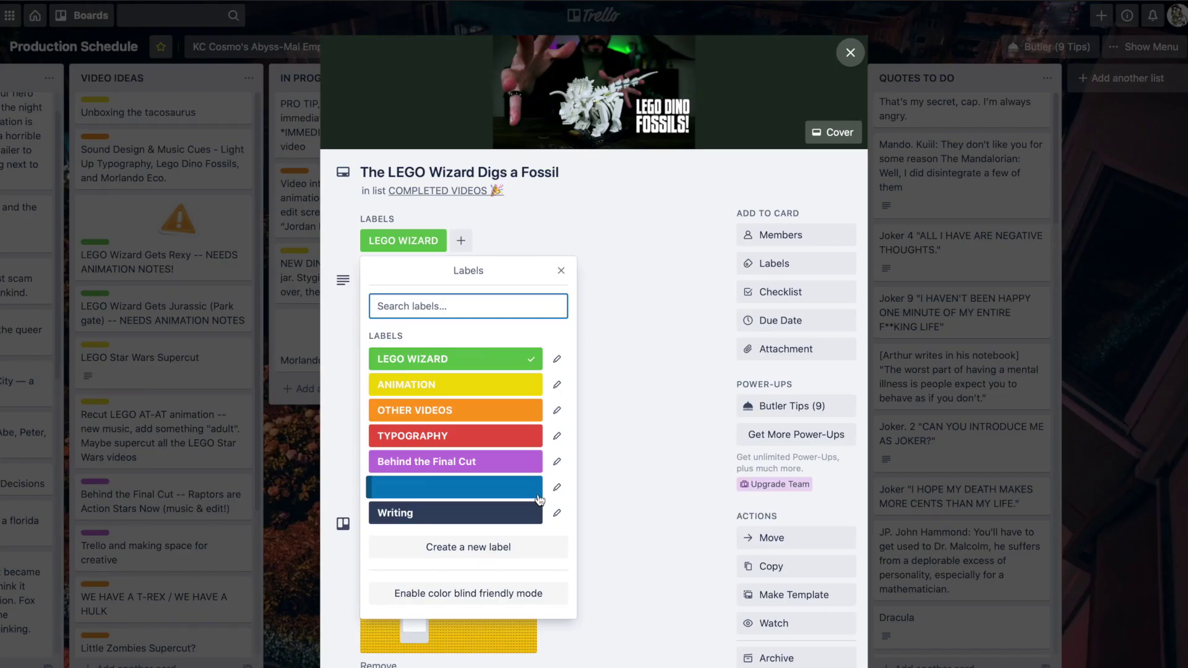
click(647, 514)
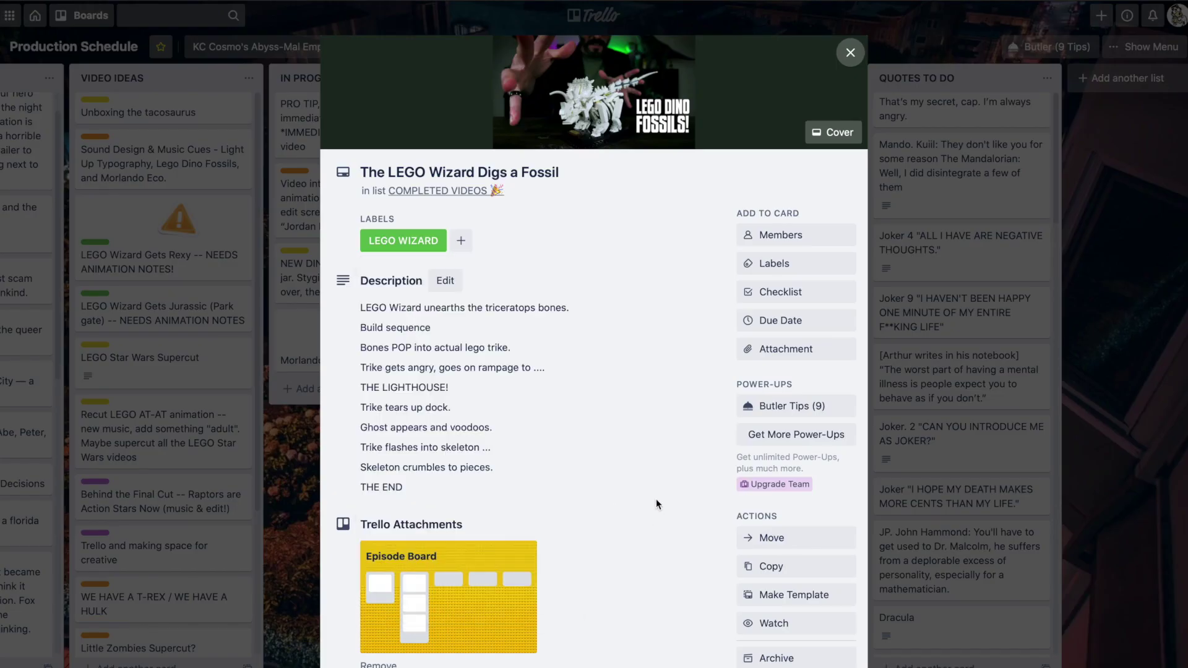
click(933, 261)
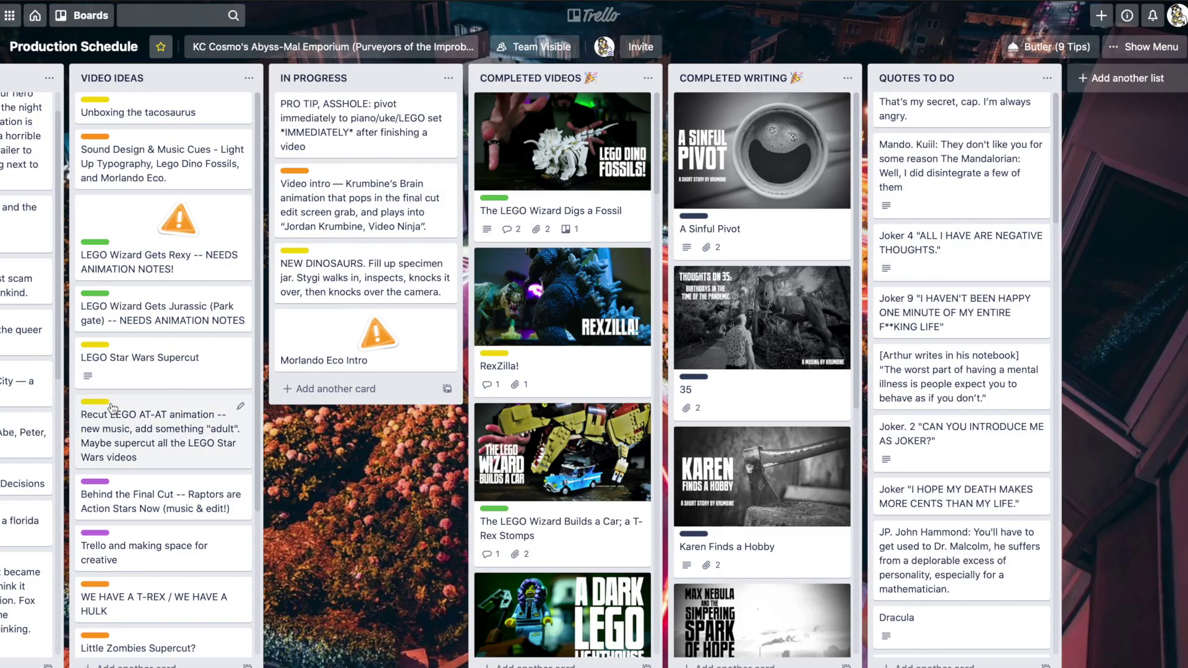
Show the label names on the board's cards and filter the board by the LEGO WIZARD label
click(301, 251)
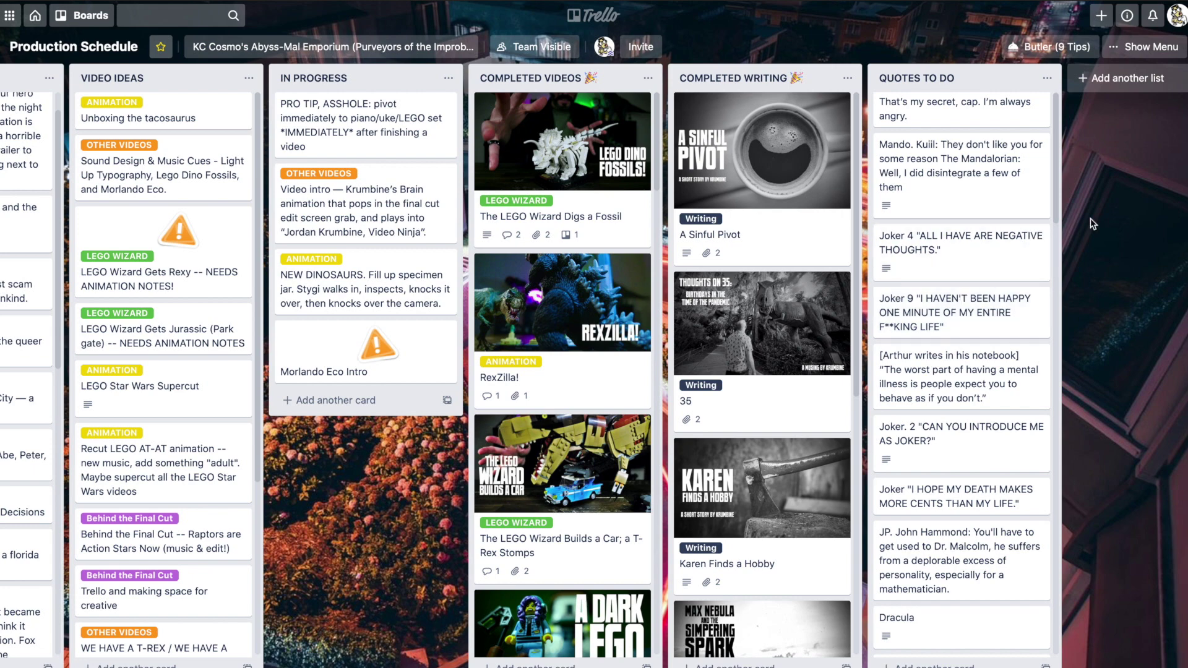
click(1157, 50)
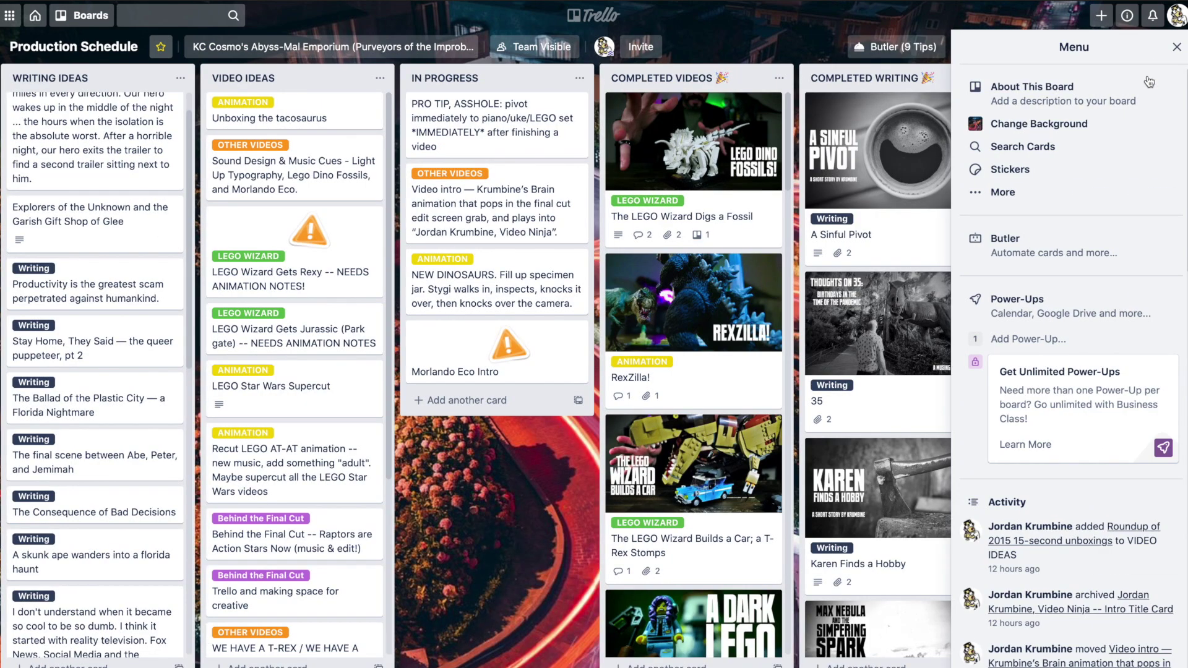
click(1043, 148)
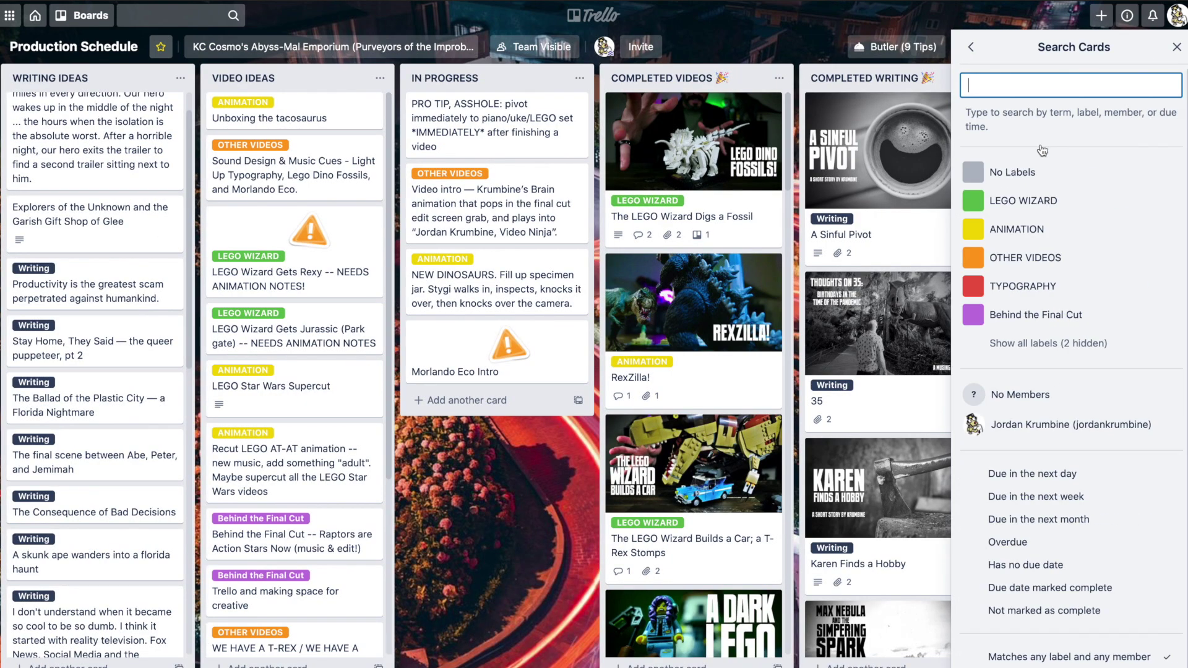
click(1089, 208)
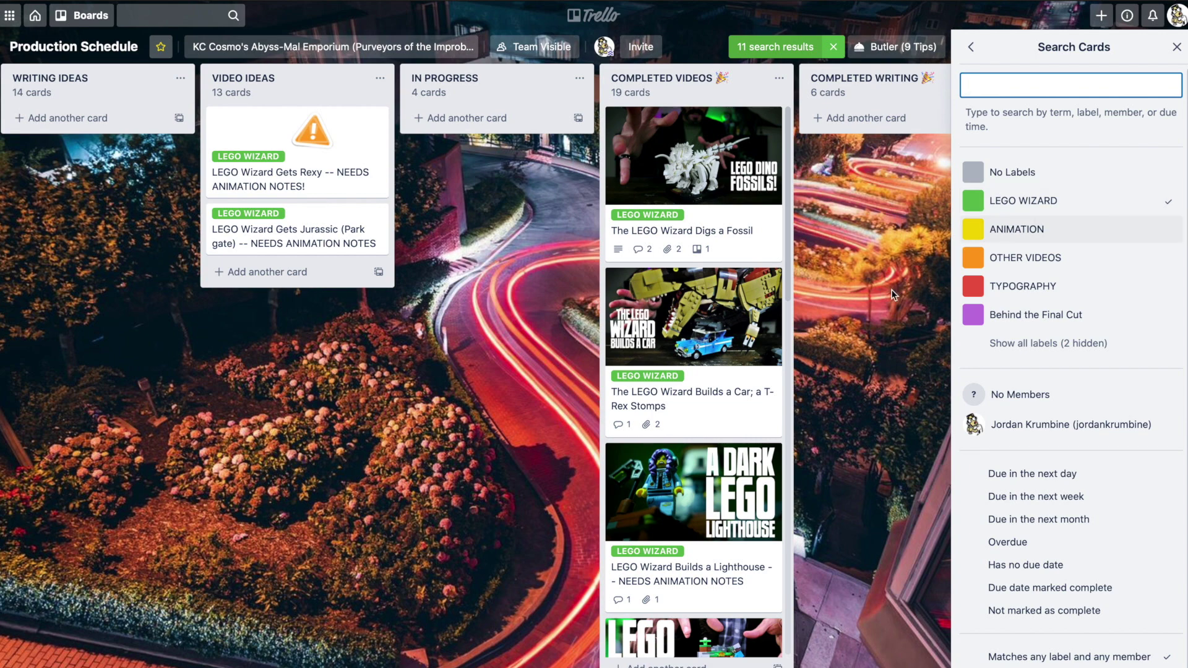
Look through the filtered LEGO WIZARD cards across the board's lists, especially VIDEO IDEAS and COMPLETED VIDEOS
click(531, 294)
scroll(528, 293, right, 3)
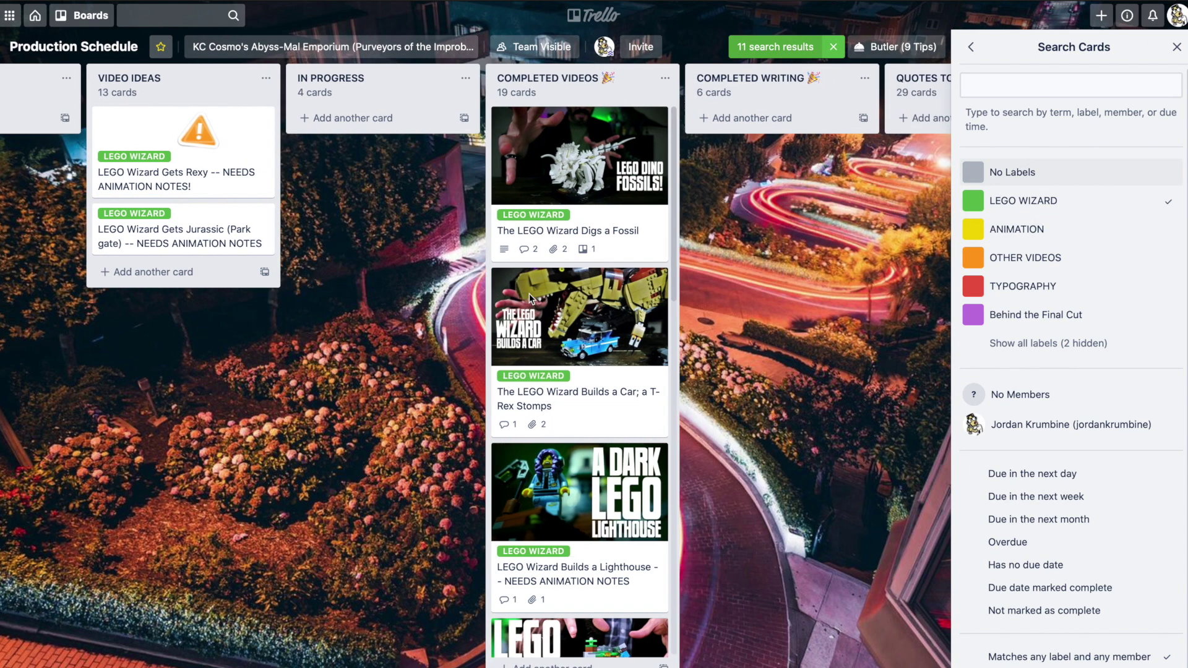
scroll(606, 397, down, 5)
scroll(606, 396, down, 5)
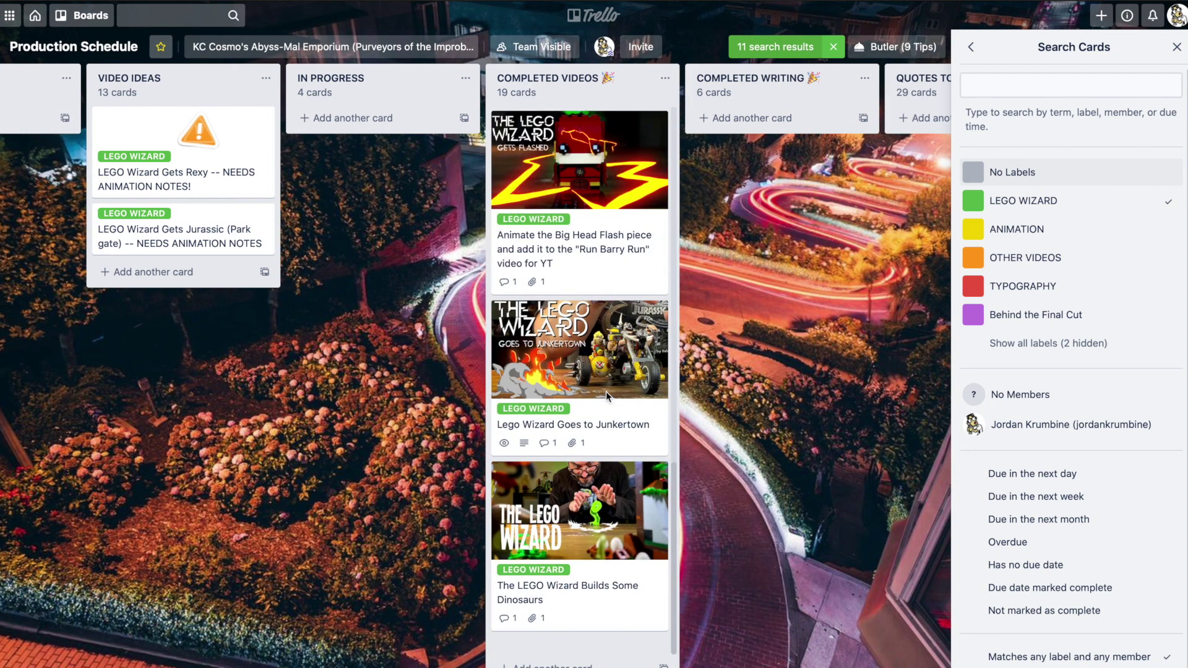
scroll(607, 391, up, 2)
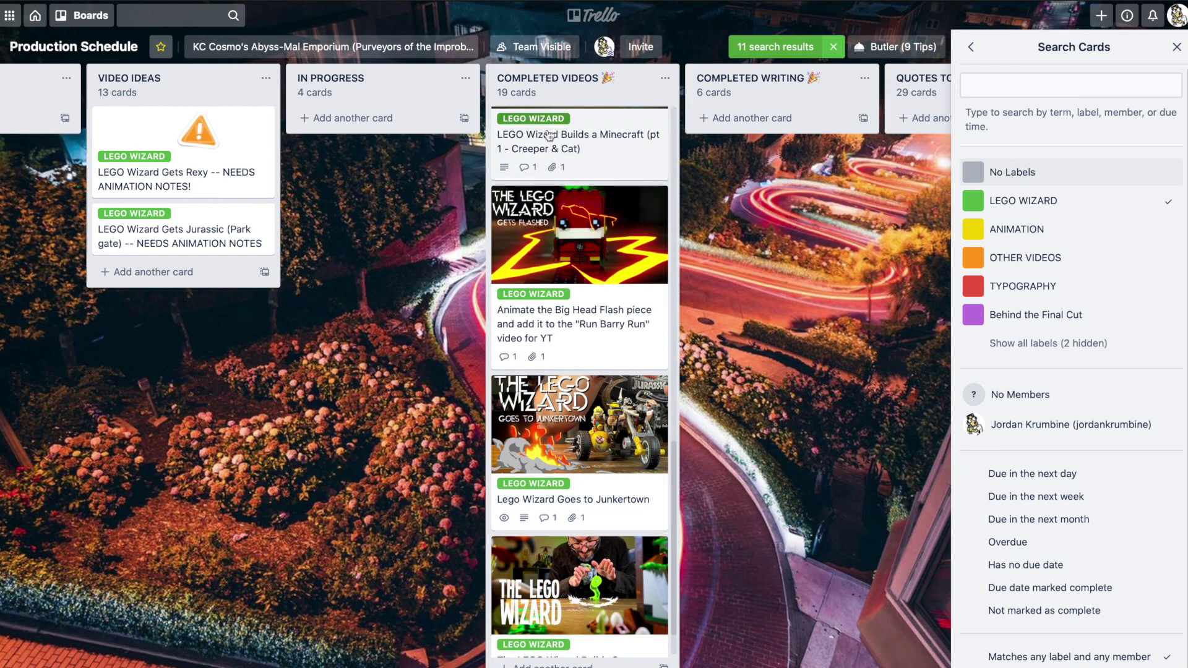
scroll(559, 168, up, 1)
scroll(560, 168, up, 10)
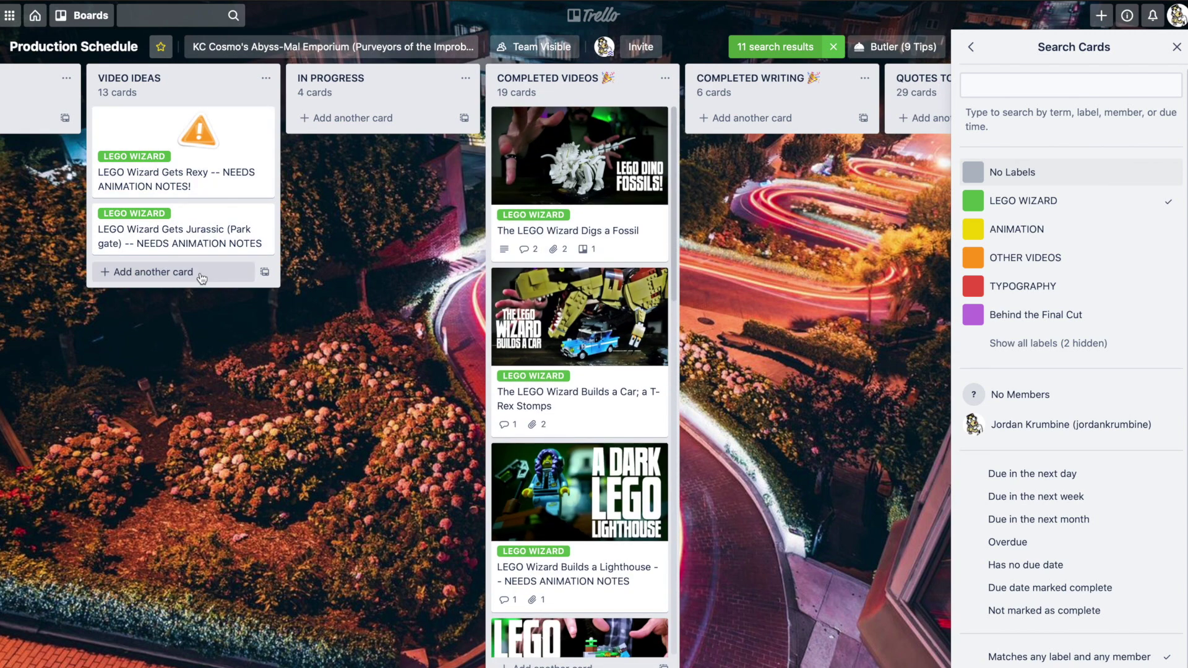
scroll(340, 324, left, 3)
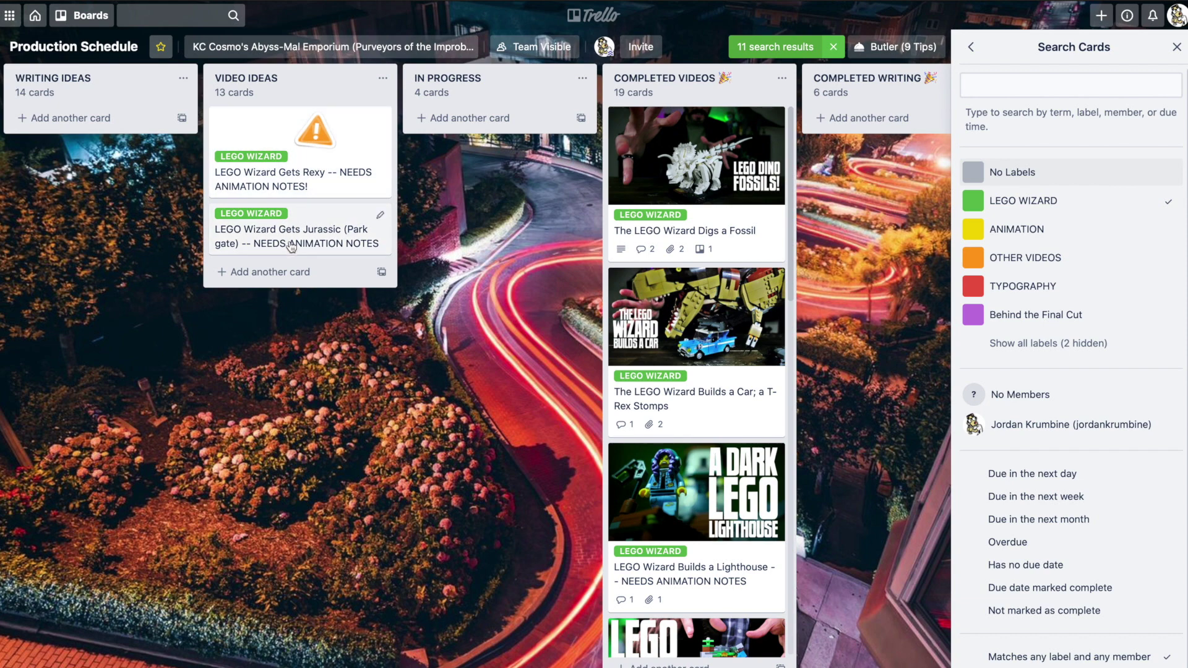
scroll(449, 354, right, 8)
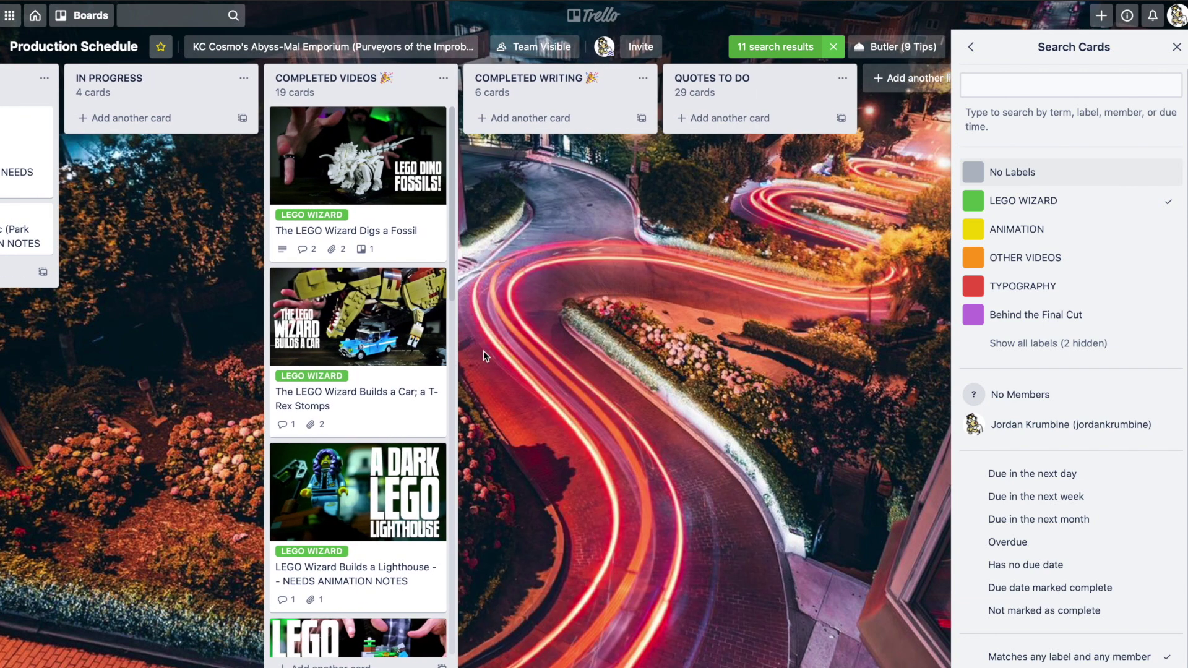
scroll(484, 351, left, 8)
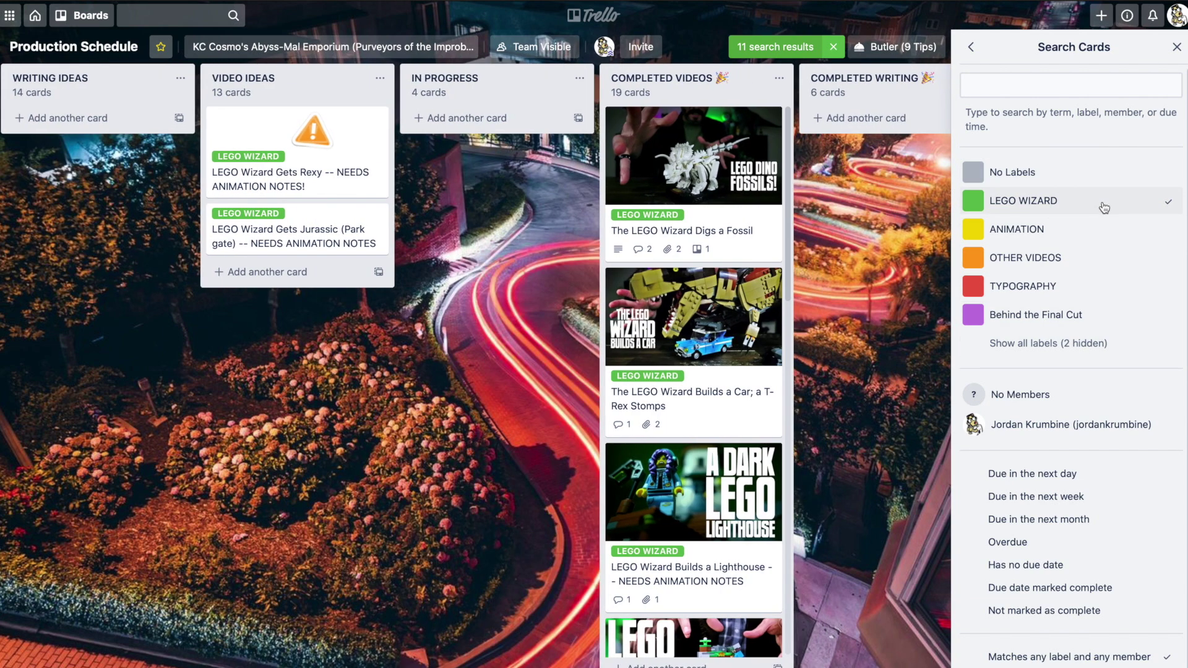
Switch the label filter to Behind the Final Cut and move the "Trello and making space for creative" card from VIDEO IDEAS to IN PROGRESS
click(1169, 206)
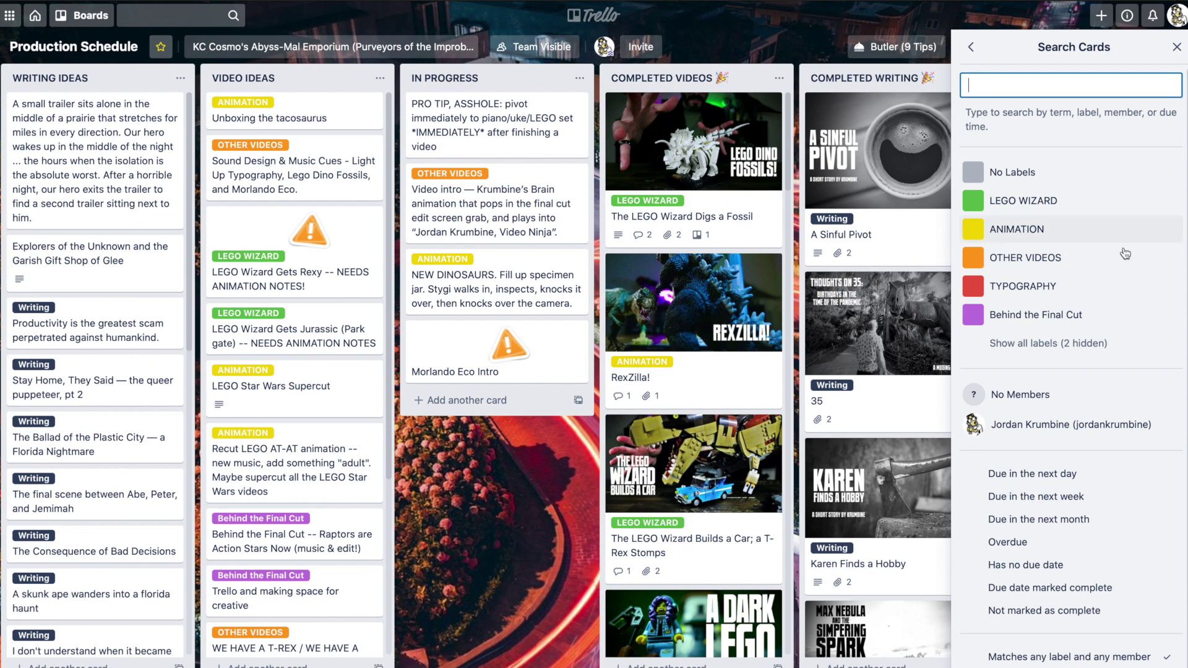
click(1049, 314)
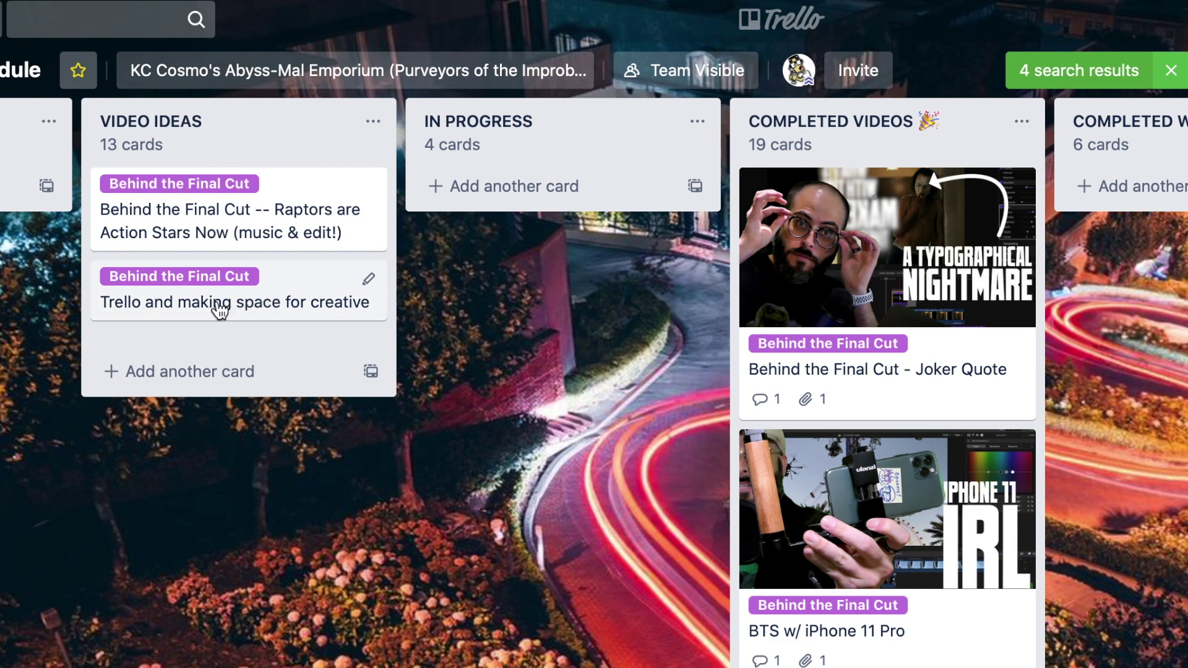
drag(211, 309, 596, 212)
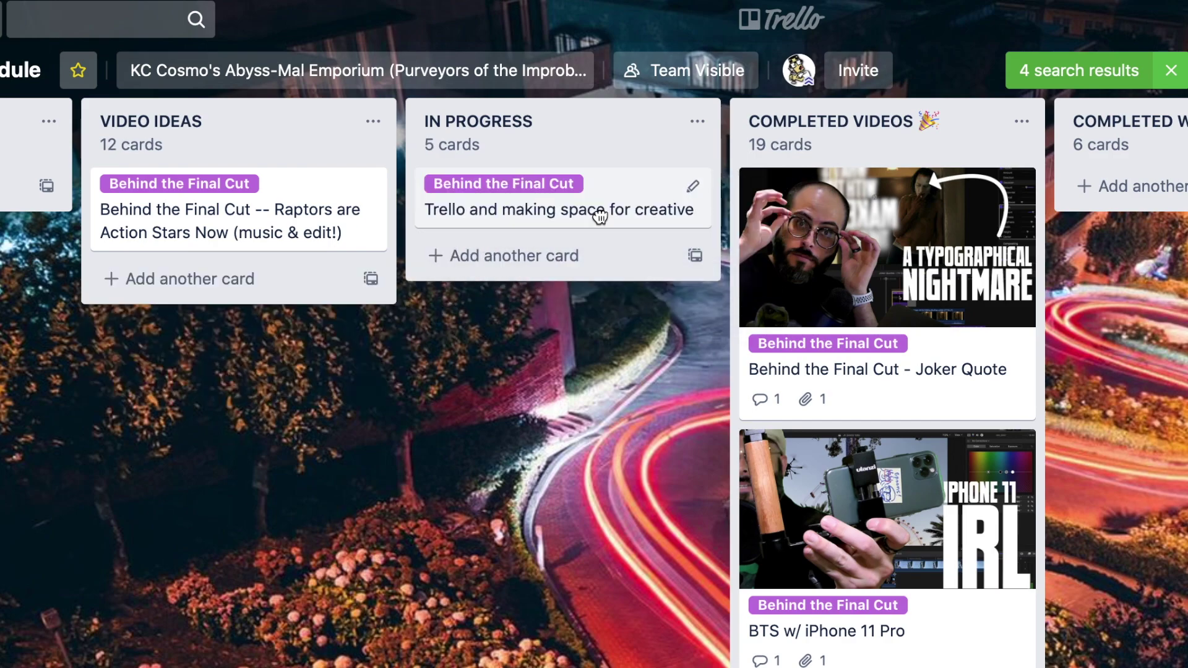